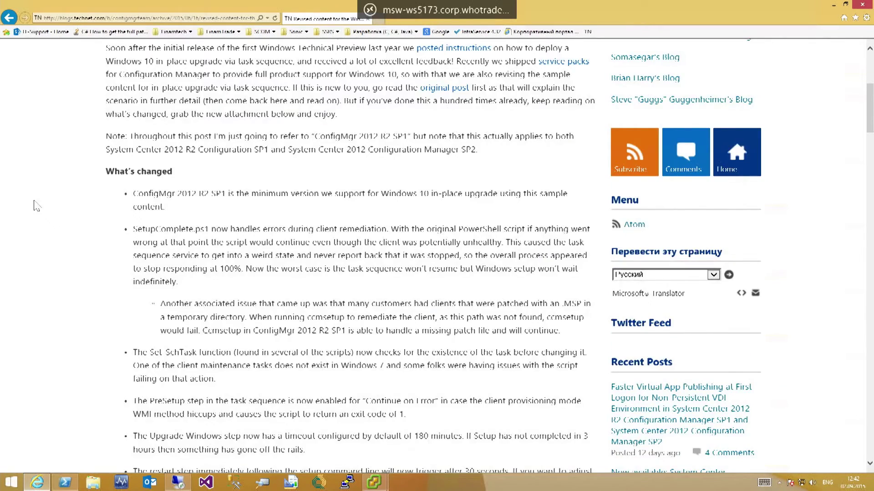
- Review the blog post down to its Windows10Upgrade1506.zip attachment and switch to the remote Configuration Manager session
scroll(50, 184, "down", 4)
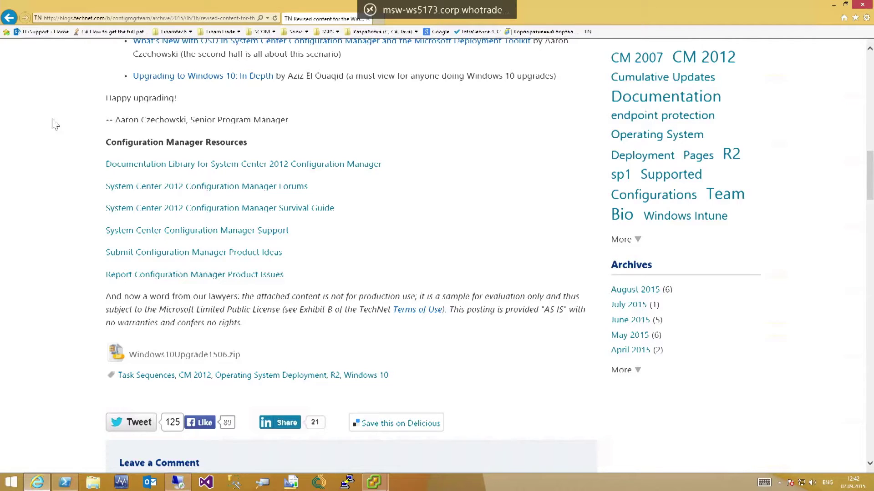
scroll(43, 165, "down", 3)
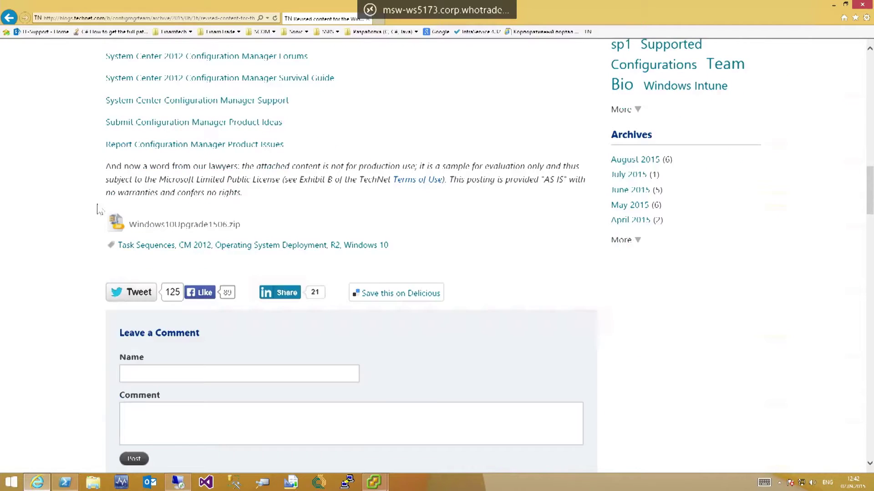
left_click(178, 483)
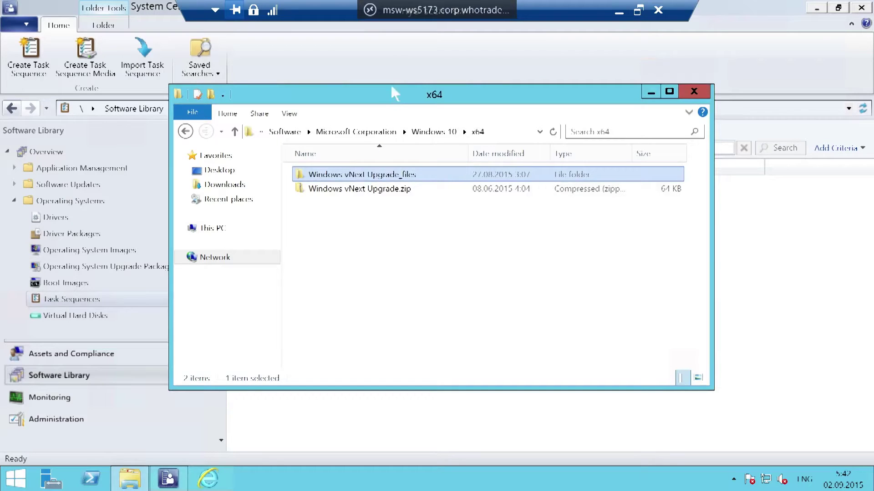
- Start a task sequence import and enter \\wte\infrastructure\Software\Microsoft Corporation\Windows 10\x64 as the file path
left_click_drag(390, 85, 468, 59)
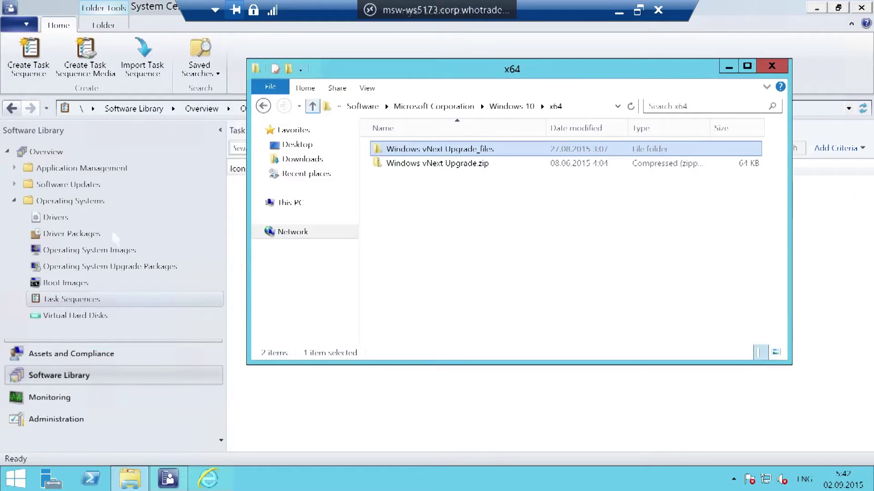
right_click(69, 302)
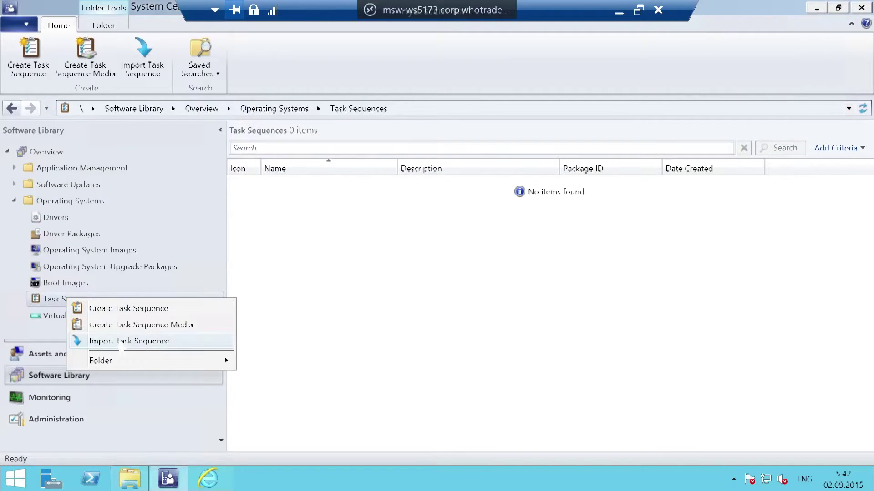
left_click(121, 342)
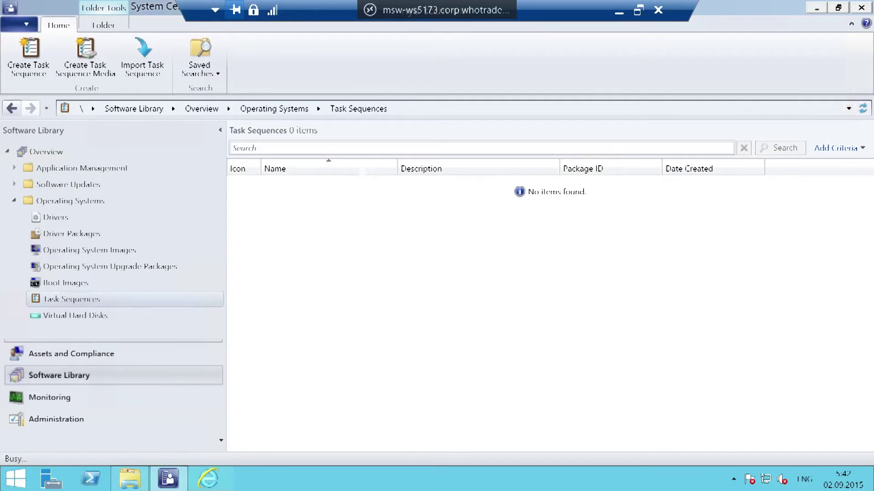
left_click(130, 479)
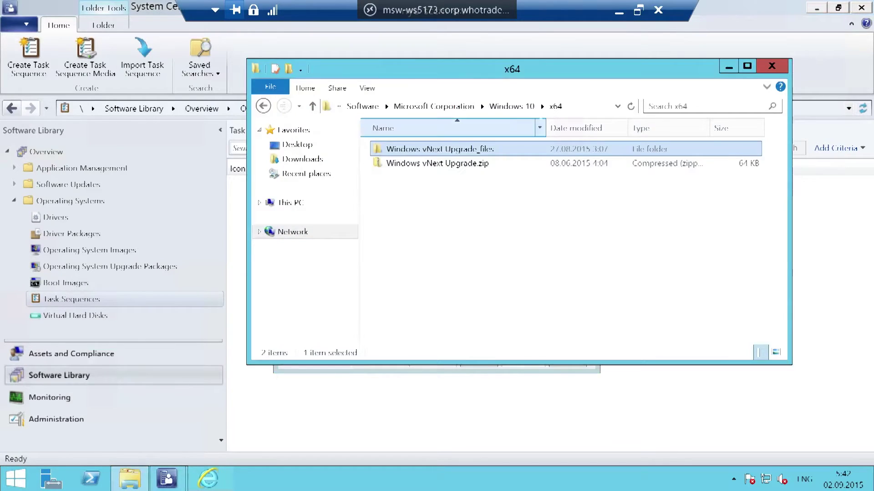
left_click(574, 108)
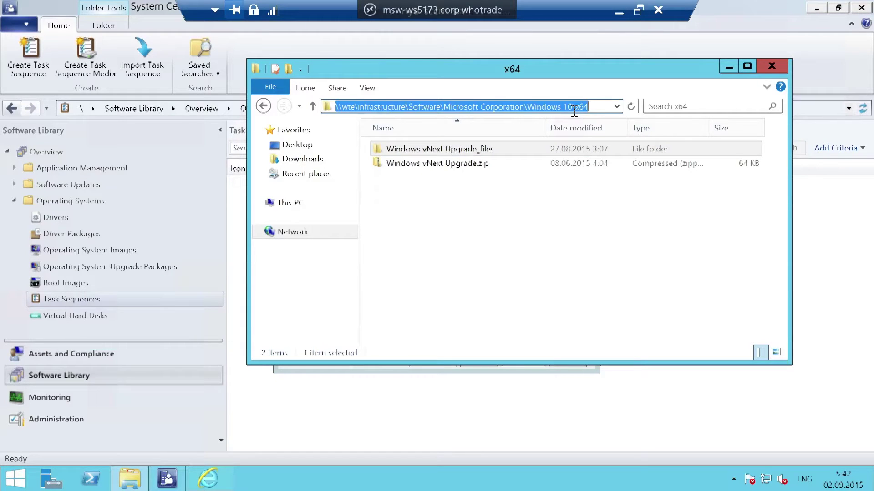
left_click(167, 479)
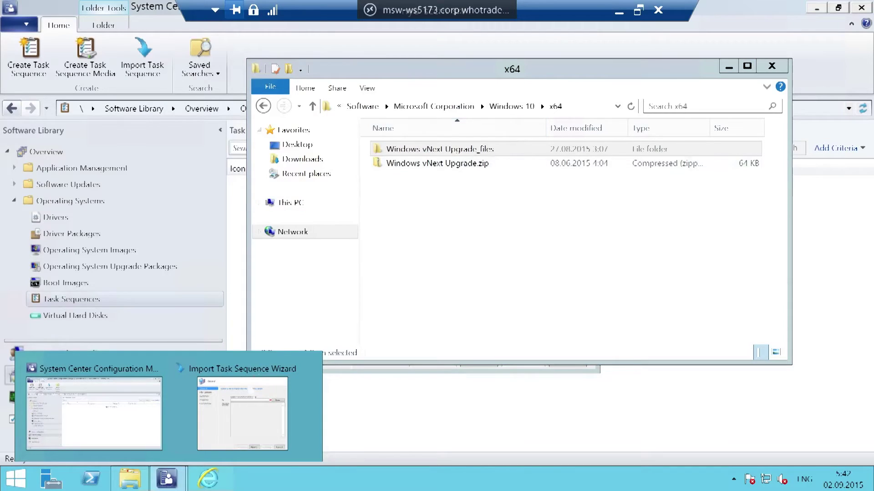
left_click(242, 412)
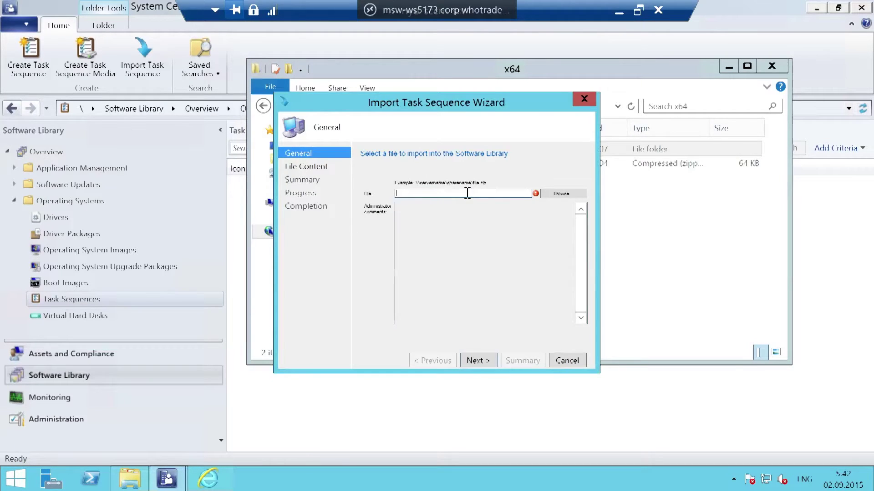
key("ctrl+v")
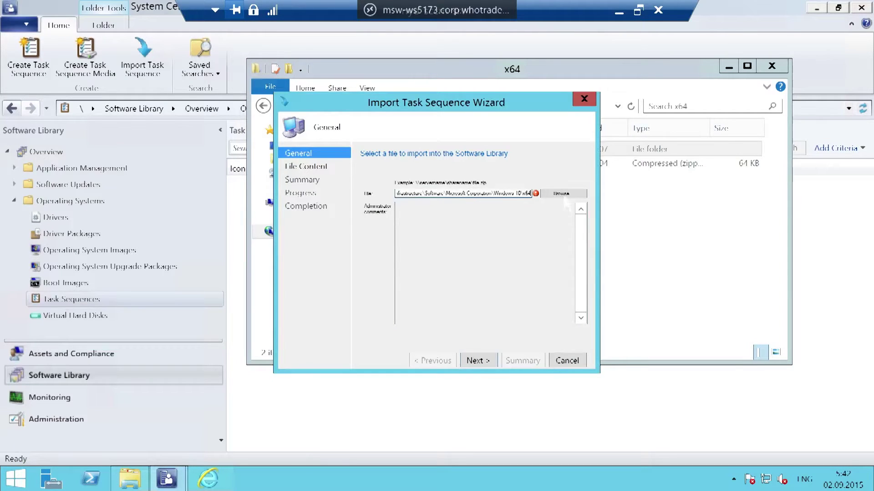
- Choose Windows vNext Upgrade.zip from the Windows 10 x64 folder as the import file and proceed to the file content
left_click(564, 194)
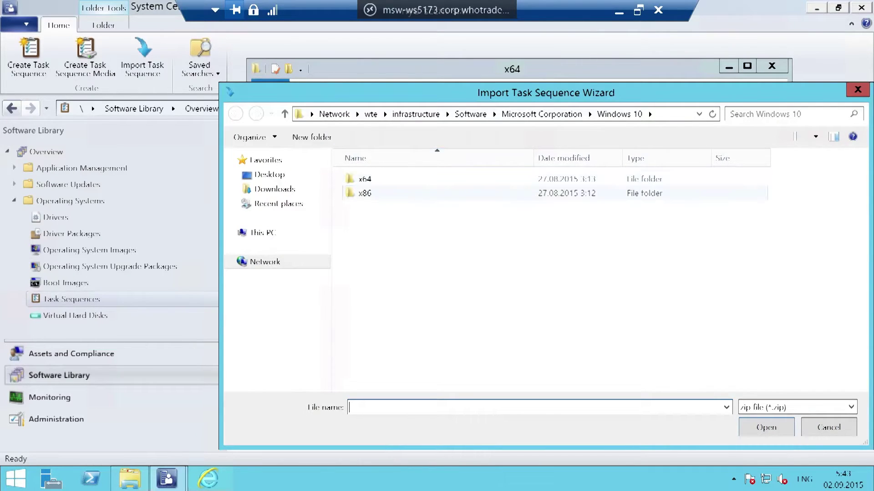
double_click(366, 193)
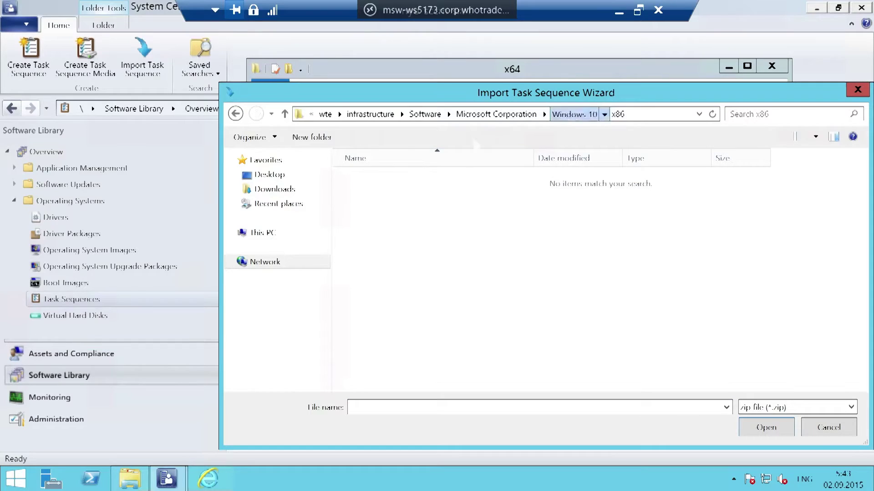
left_click(571, 119)
left_click(381, 184)
double_click(382, 183)
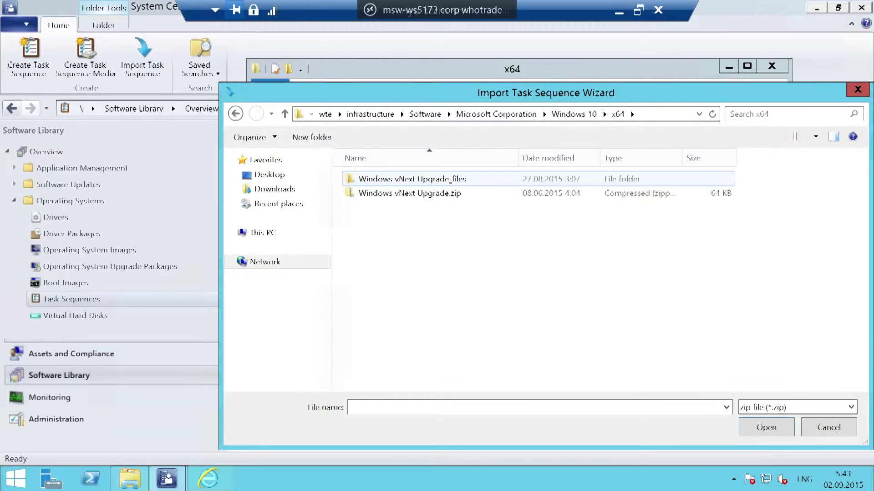
double_click(429, 193)
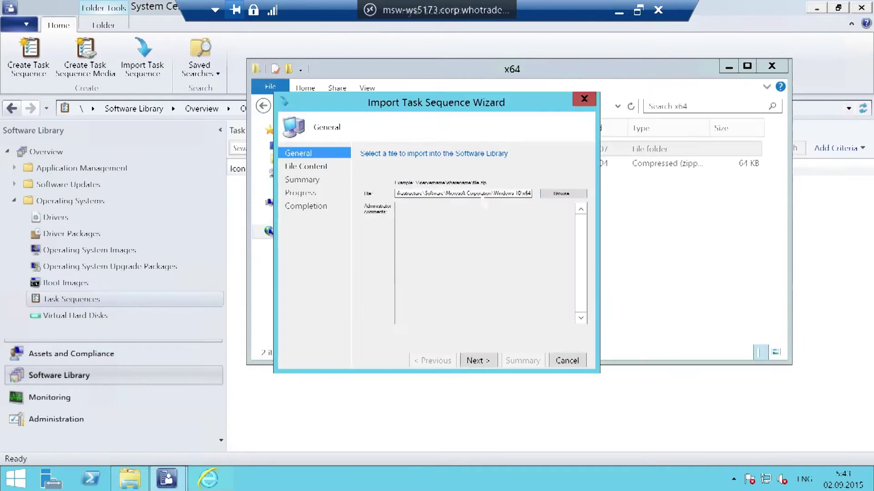
left_click(477, 361)
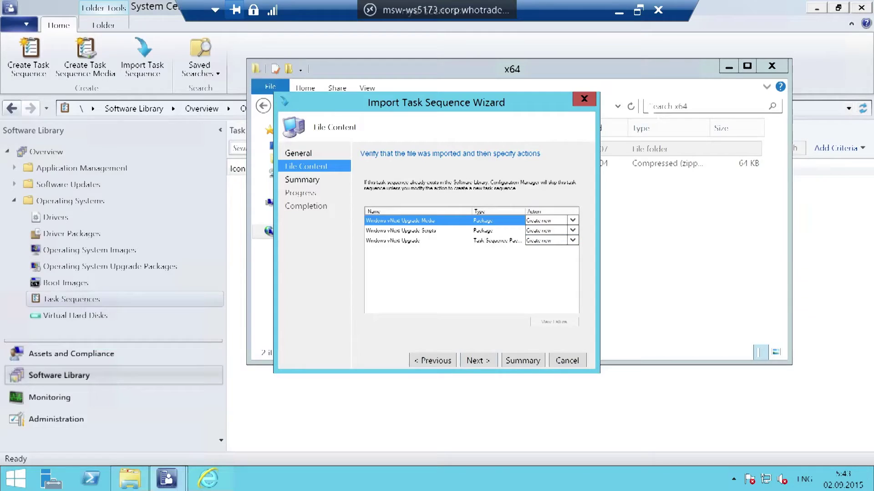
- Examine the contents of the Windows vNext Upgrade Media folder inside Windows vNext Upgrade_files and close the folder window
left_click(651, 73)
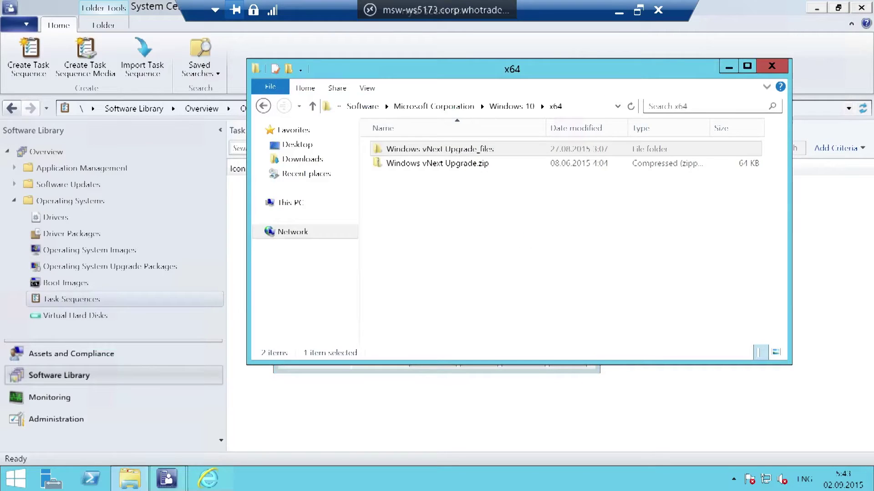
left_click(431, 152)
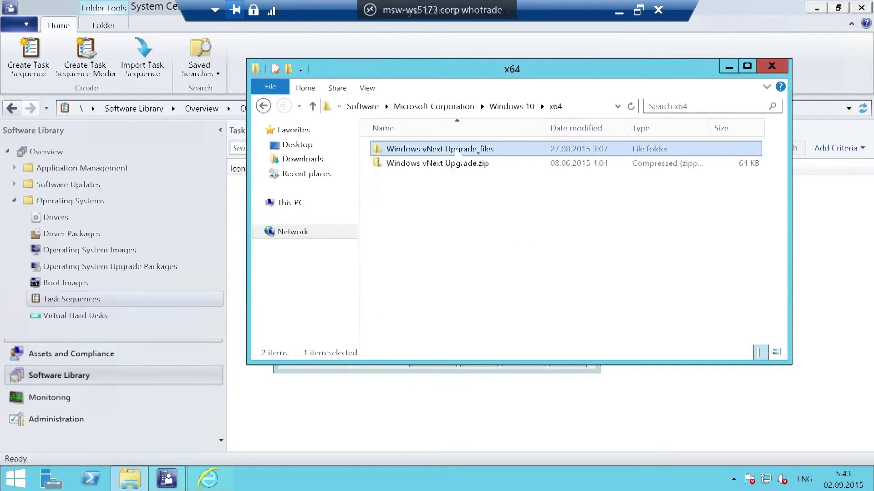
double_click(431, 151)
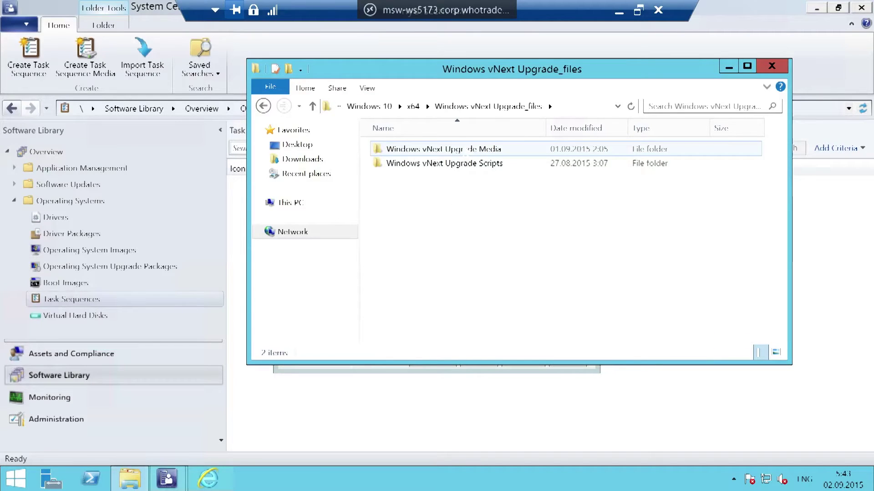
double_click(463, 151)
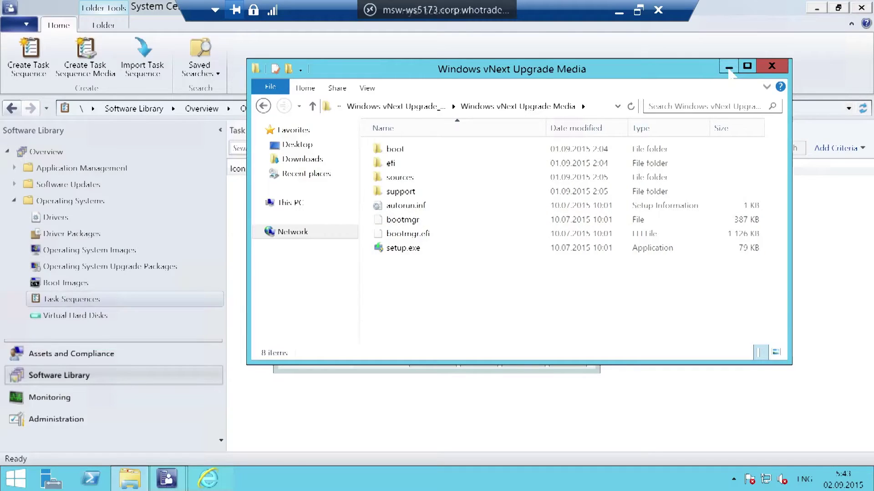
left_click(773, 67)
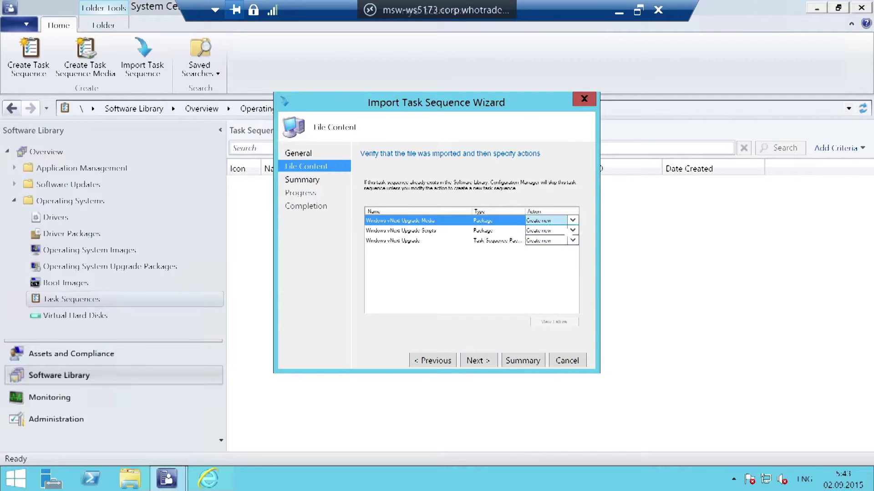
- Complete the task sequence import, keeping the Create new action for both packages and the task sequence
left_click(477, 360)
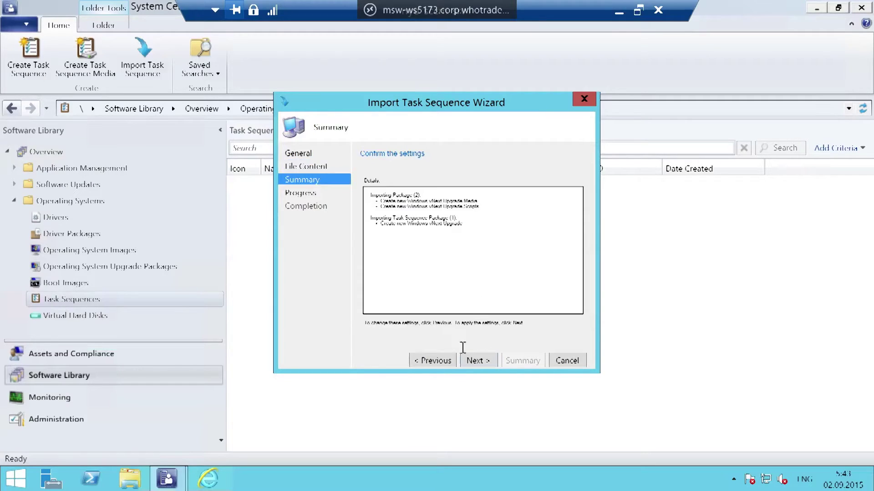
left_click(477, 359)
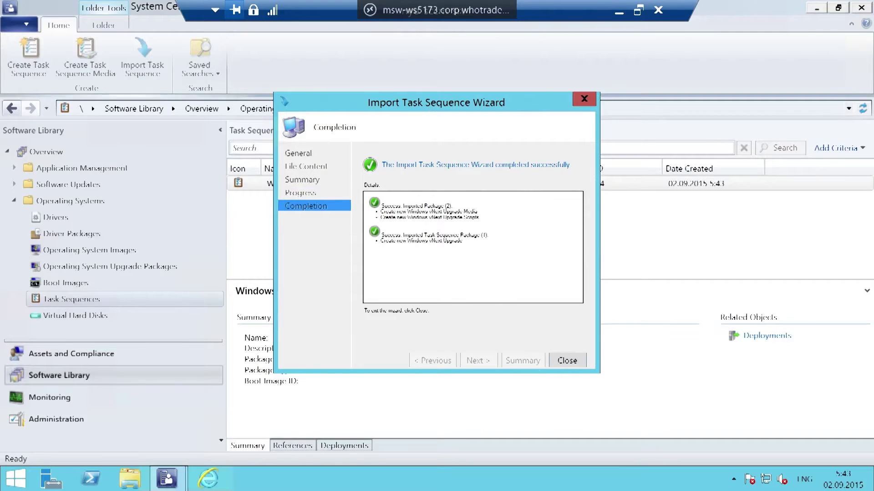
left_click(567, 361)
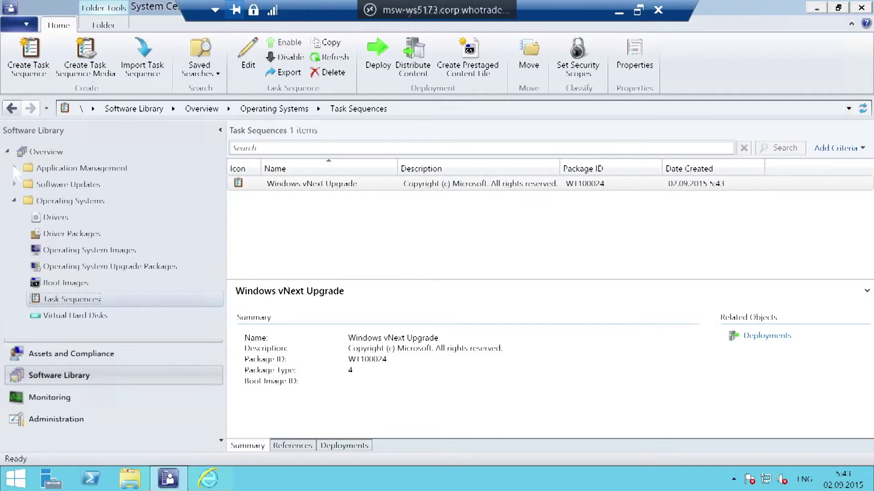
- Start distributing the content of the Windows vNext Upgrade Media and Windows vNext Upgrade Scripts packages and proceed to the content destination
left_click(15, 168)
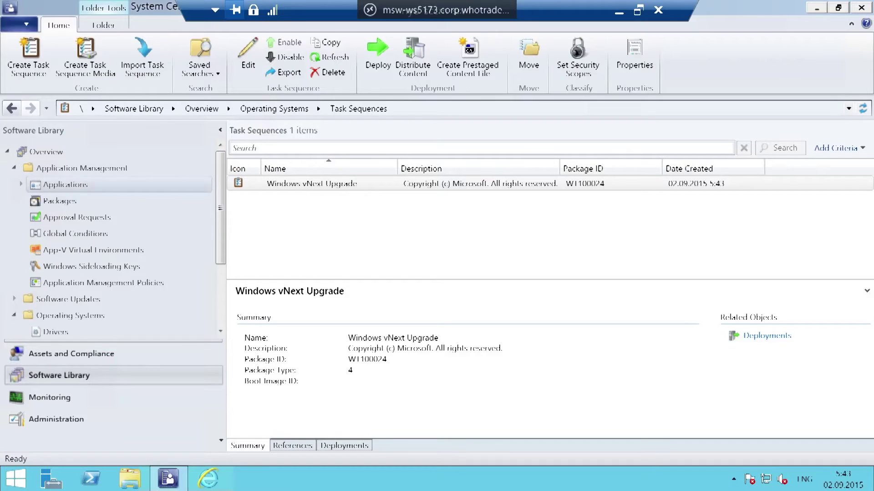
left_click(319, 183)
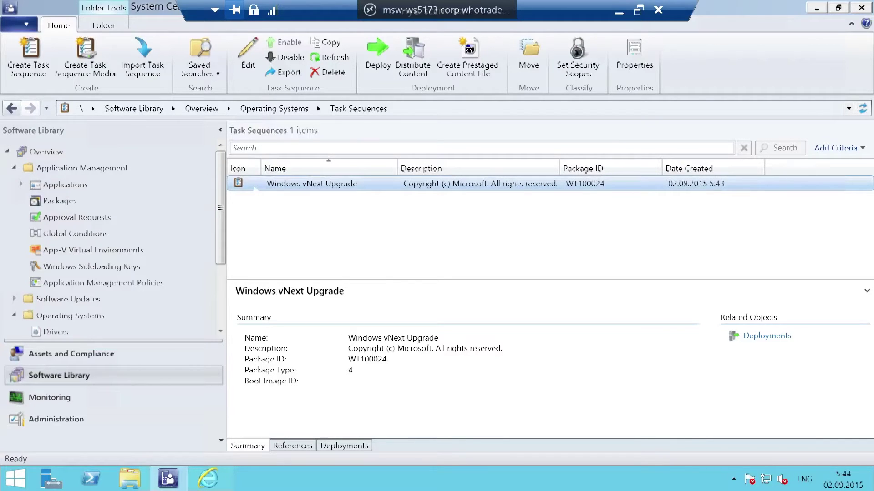
left_click(173, 202)
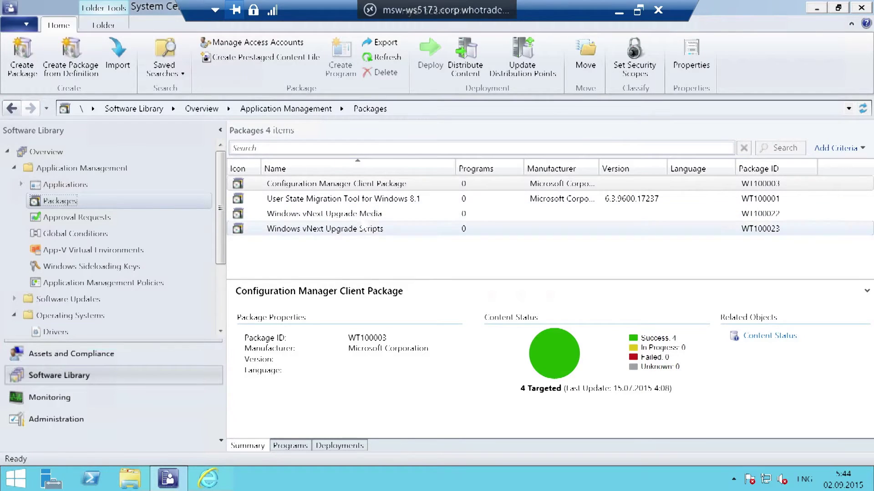
left_click(362, 215)
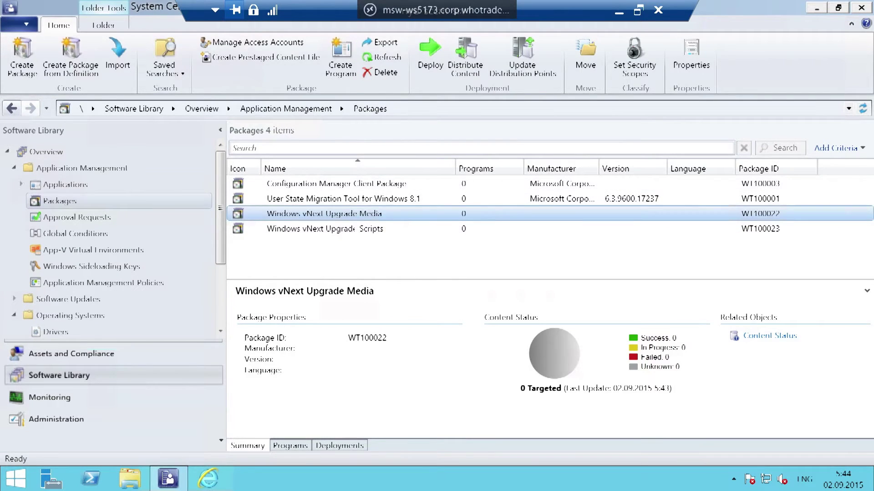
left_click(366, 229, "shift")
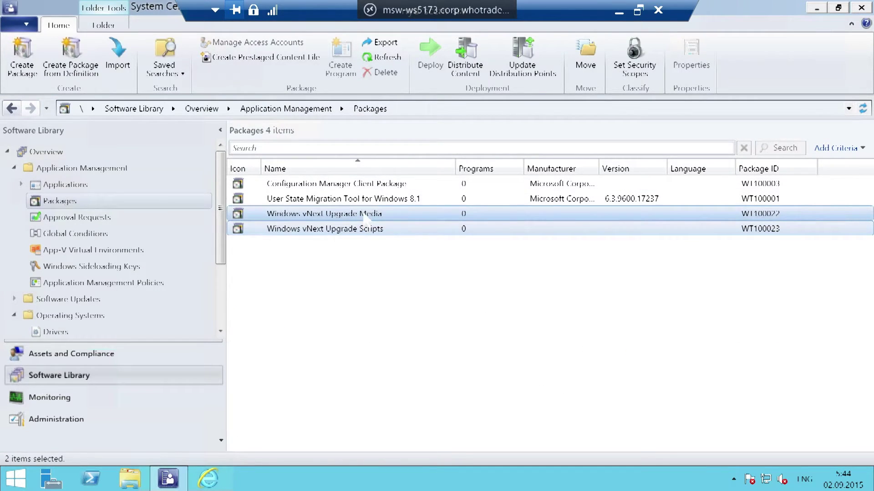
right_click(364, 217)
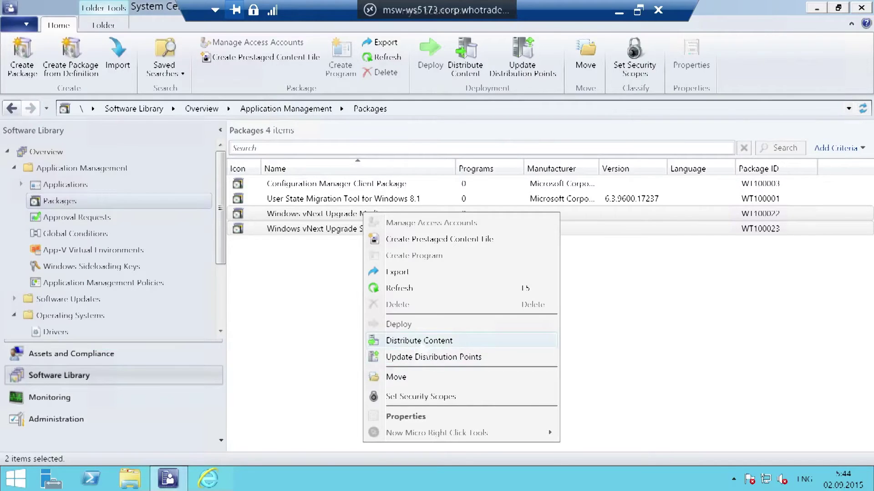
left_click(419, 341)
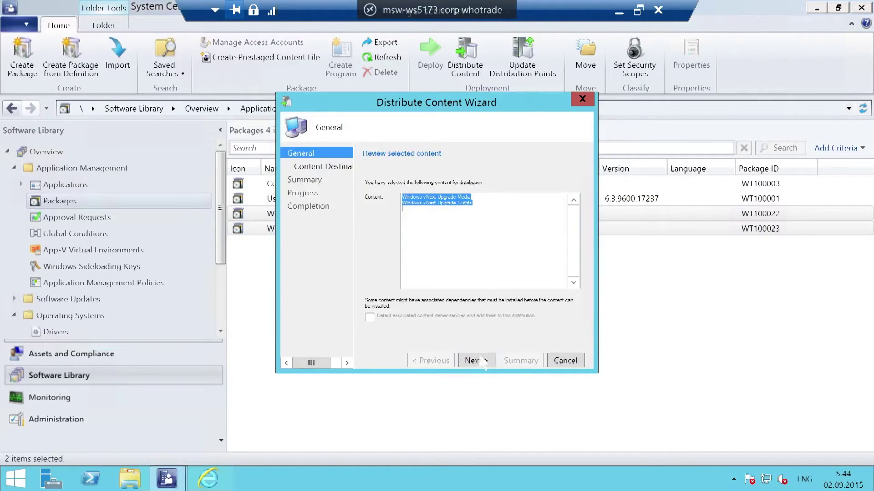
left_click(482, 361)
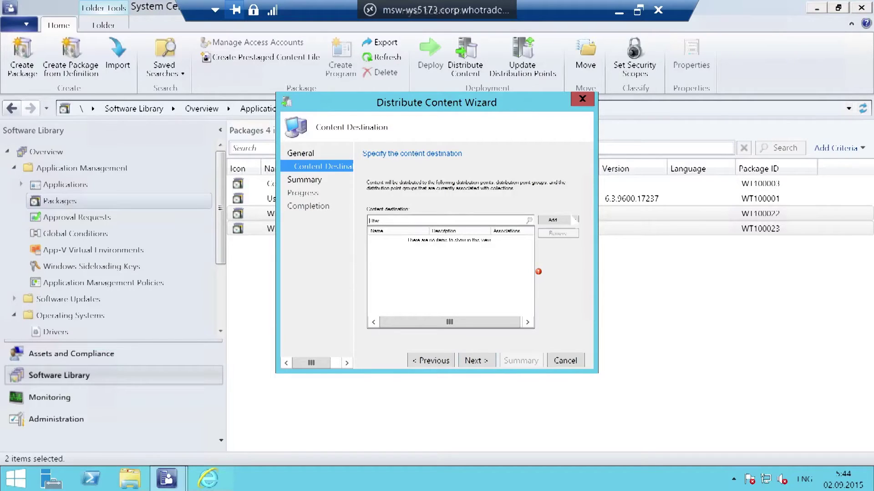
- Add the on-premises SCCM-SRV1 distribution point as the content destination
left_click(574, 220)
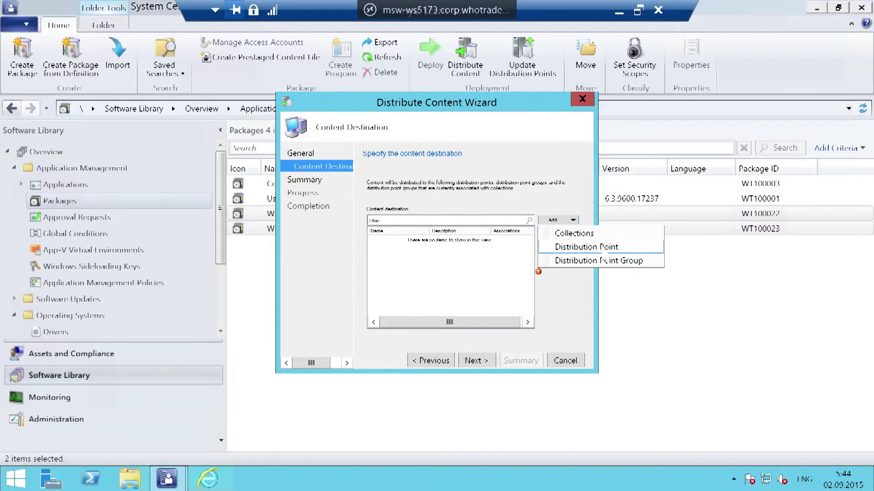
left_click(587, 248)
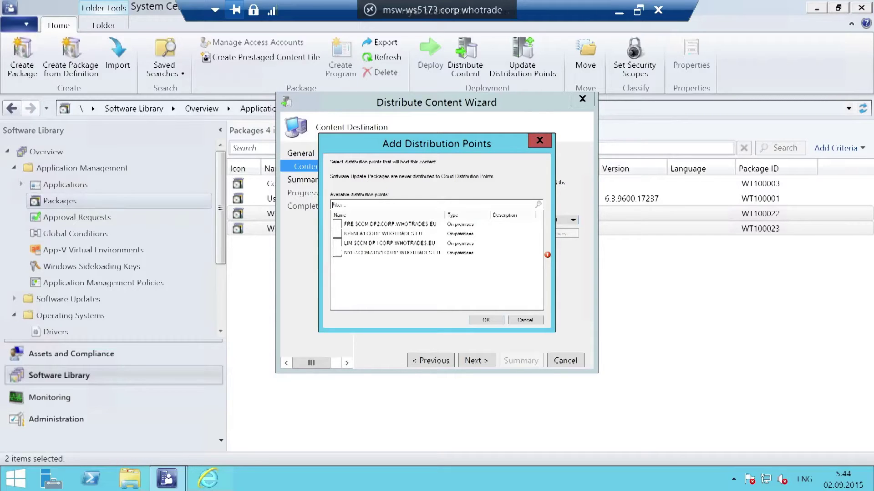
left_click(337, 253)
left_click(489, 320)
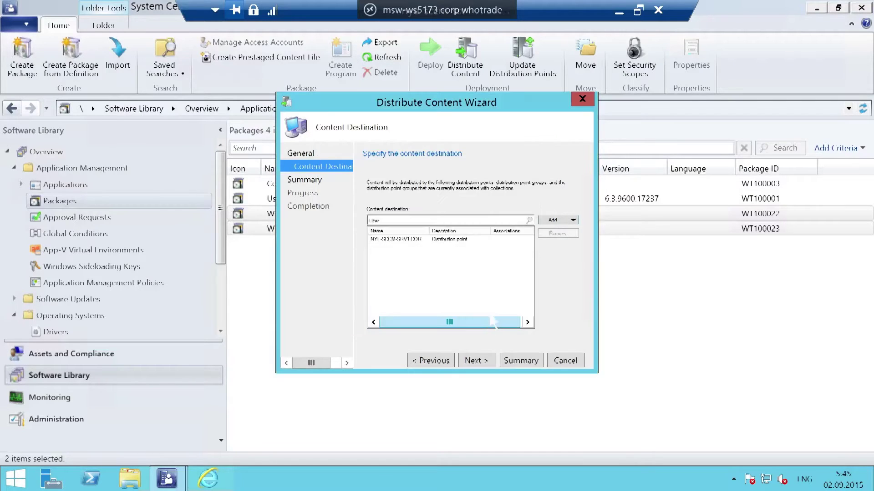
- Finish distributing the two Windows vNext Upgrade packages with the chosen destination and check the content status of the Media package
left_click(477, 362)
left_click(479, 363)
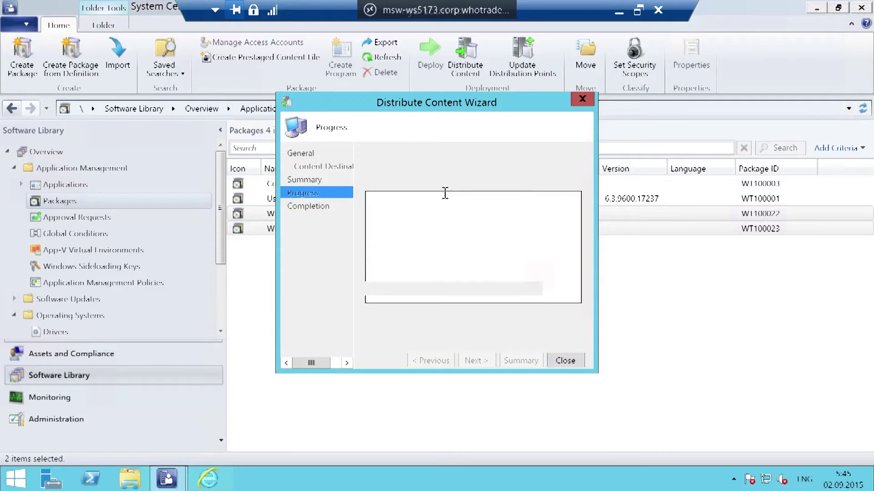
left_click(566, 360)
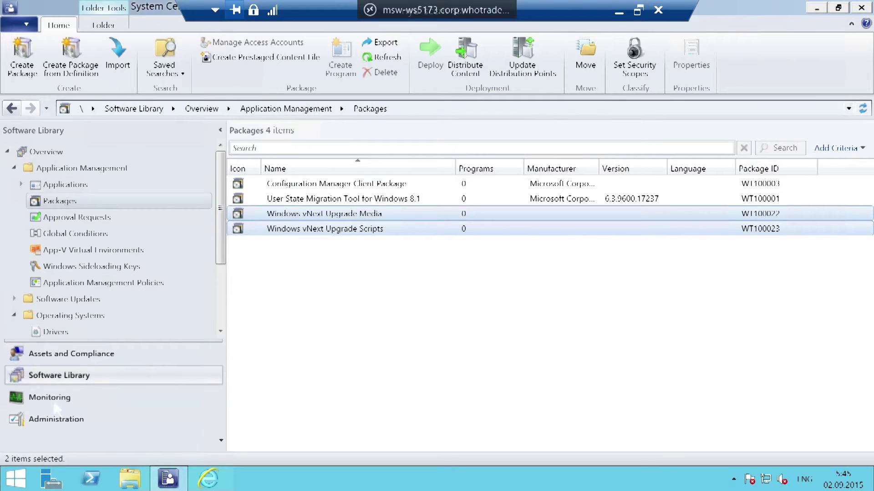
left_click(323, 229)
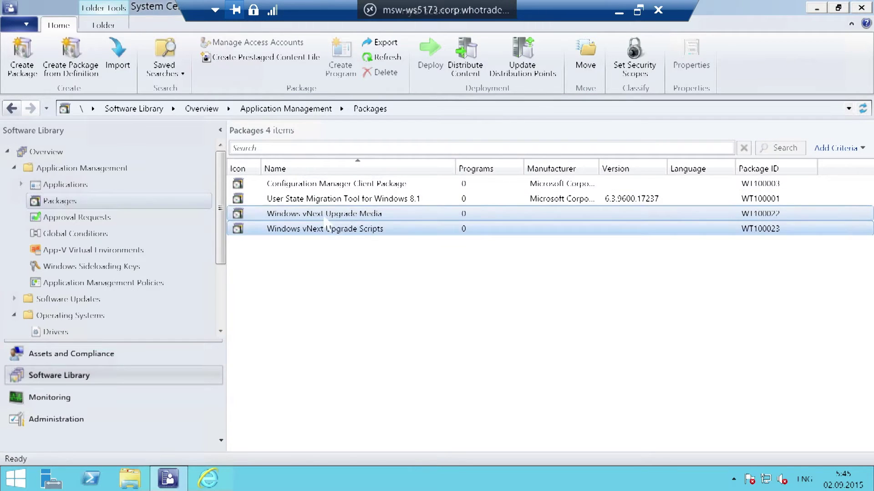
left_click(325, 215)
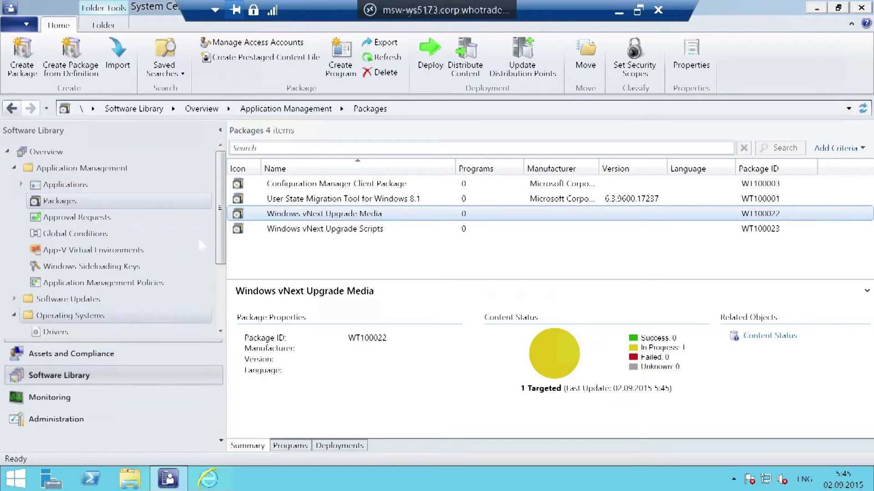
- Open the Windows vNext Upgrade task sequence for editing and review the Check Readiness, PreSetup and Stage Content steps
scroll(221, 219, "down", 2)
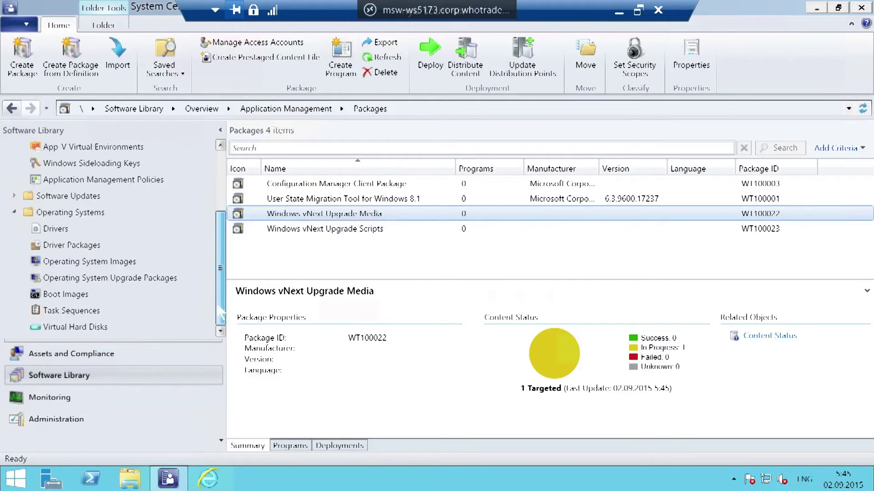
left_click(64, 311)
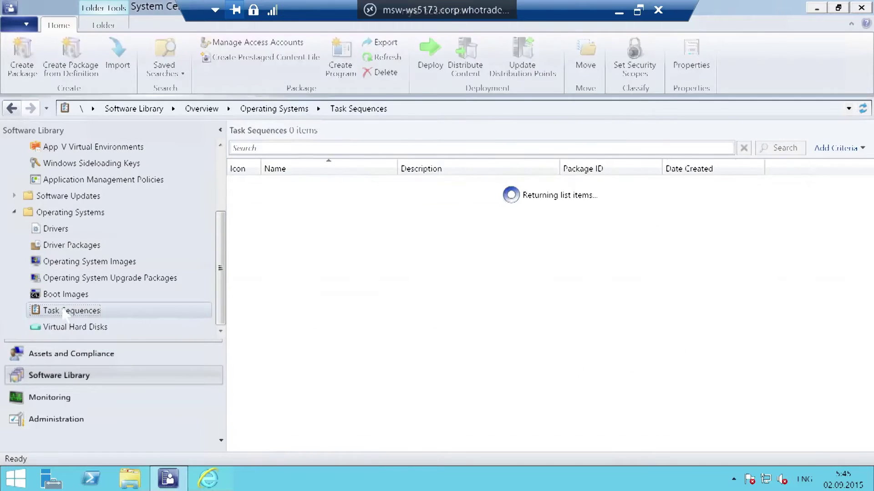
left_click(332, 185)
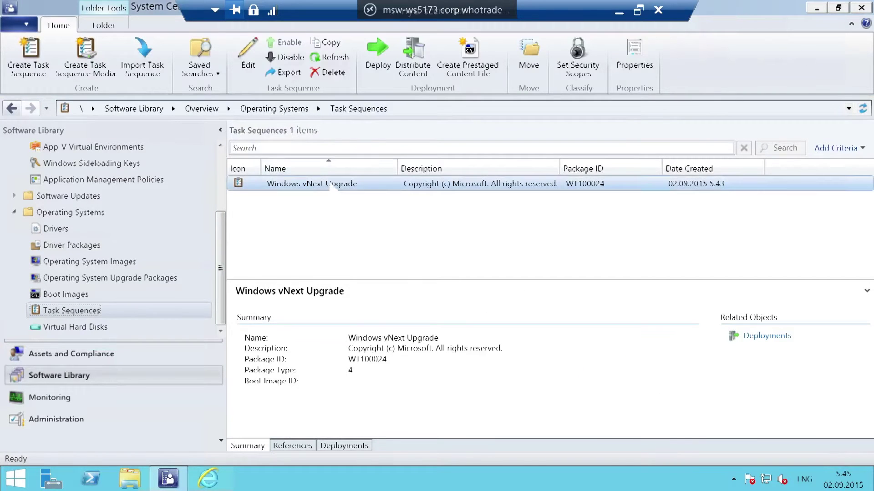
left_click(248, 56)
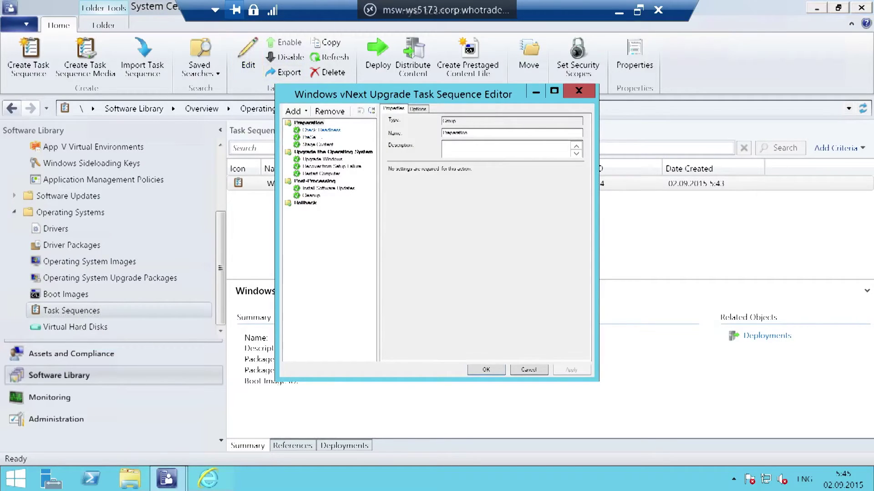
left_click(322, 130)
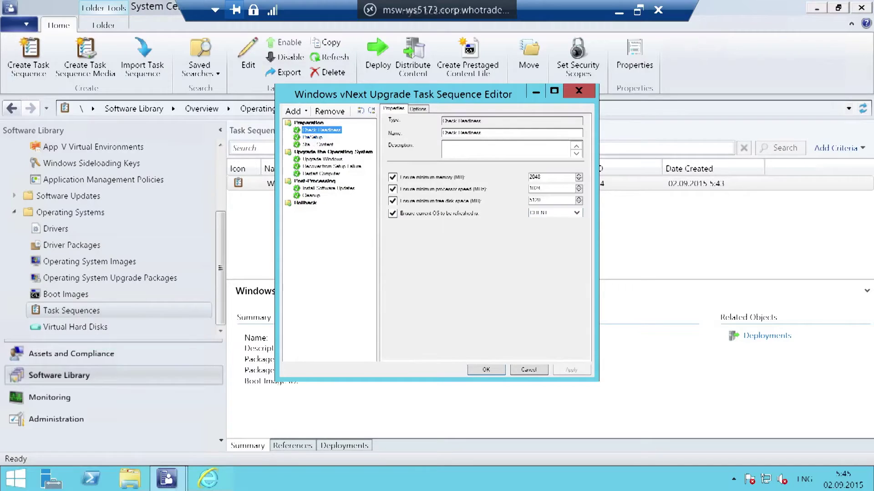
left_click(313, 137)
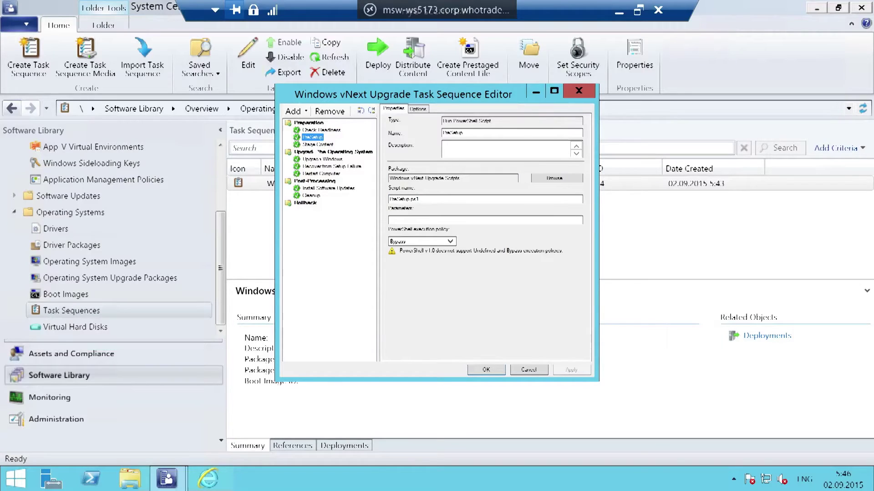
left_click(317, 144)
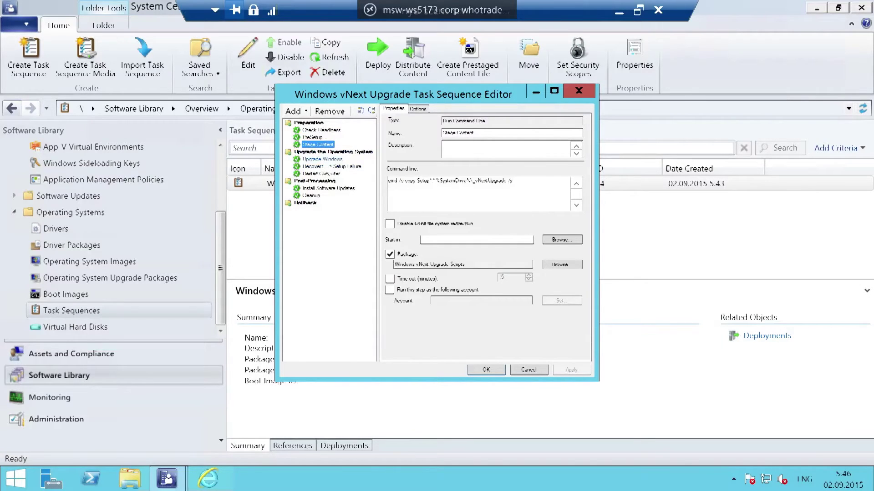
- Review the Upgrade Windows command line and the Recover from Setup Failure and Restart Computer steps of the task sequence
left_click(322, 159)
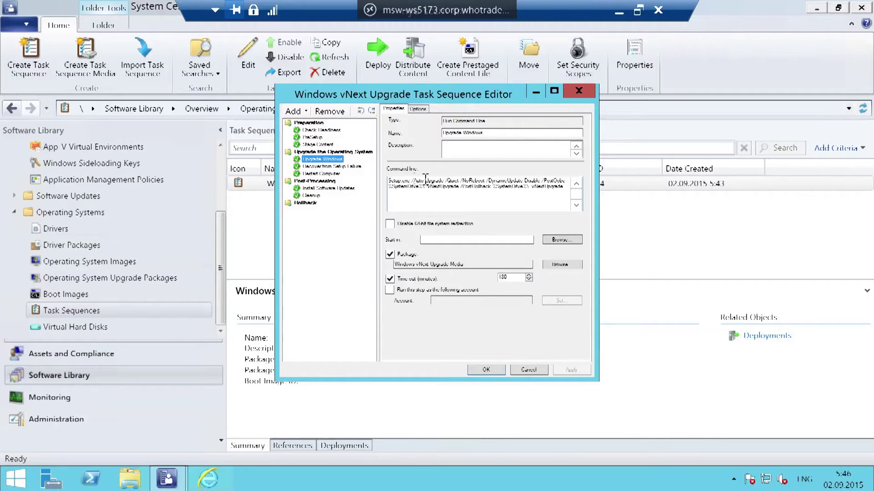
left_click(568, 188)
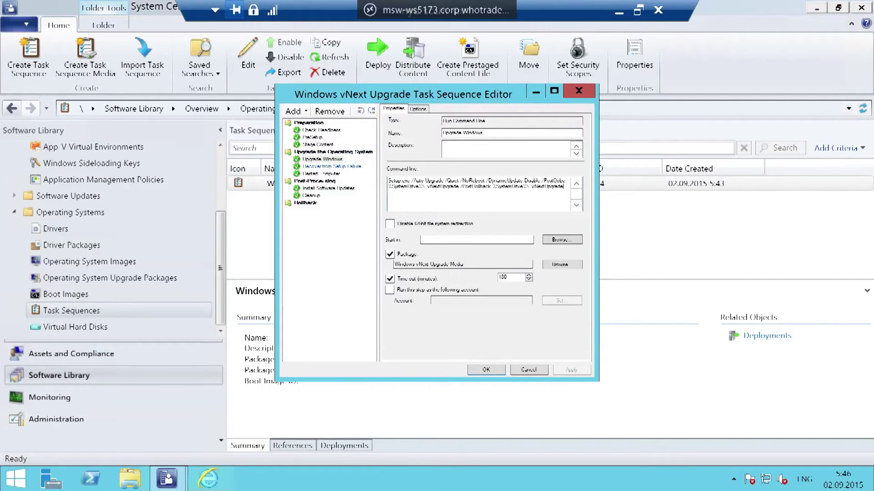
left_click(332, 167)
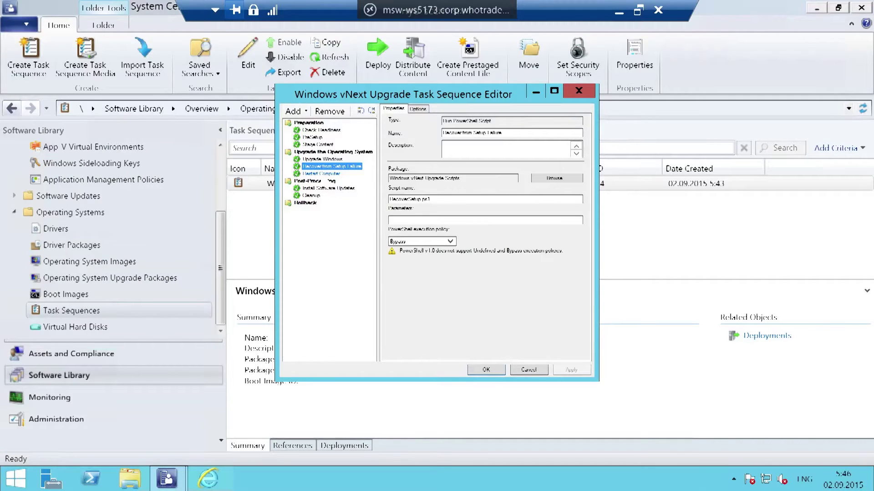
left_click(322, 173)
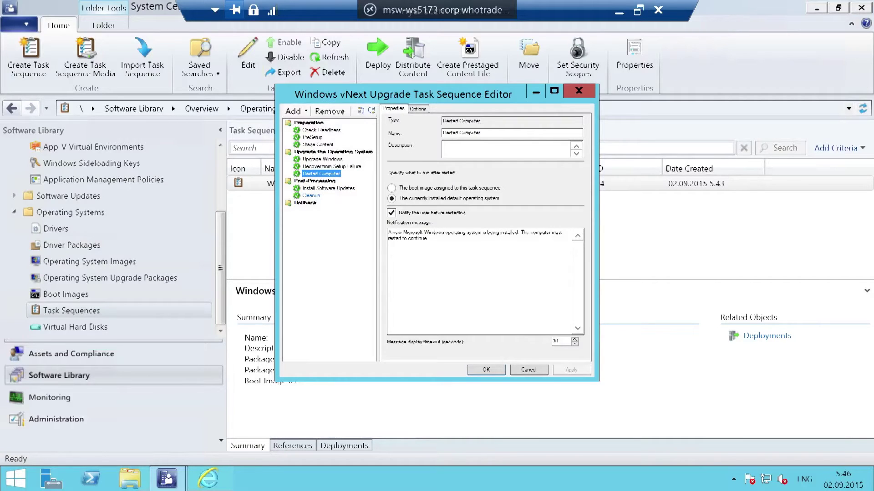
- Review the Install Software Updates options and the Cleanup command line, keeping Mandatory Software Updates, and close the task sequence editor
left_click(328, 188)
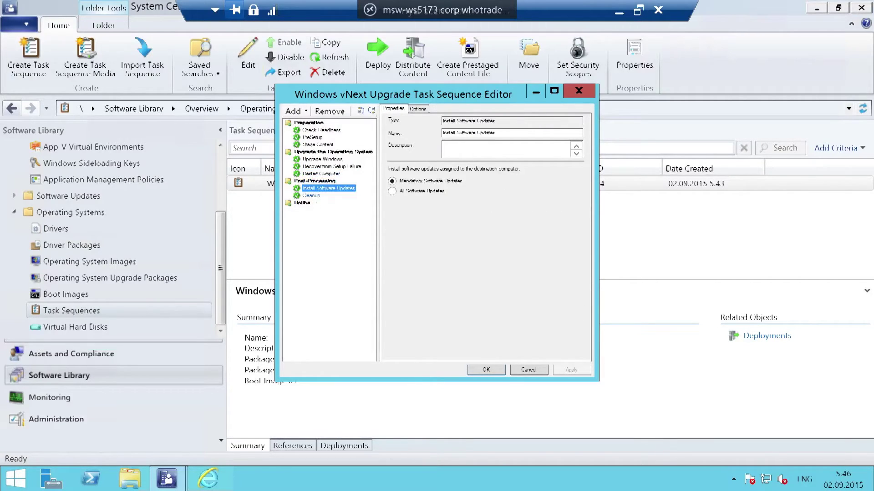
left_click(318, 195)
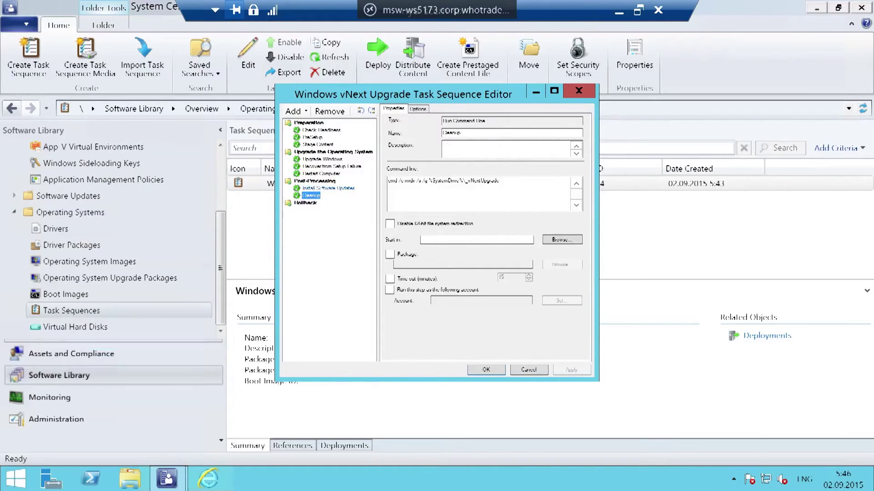
left_click(328, 188)
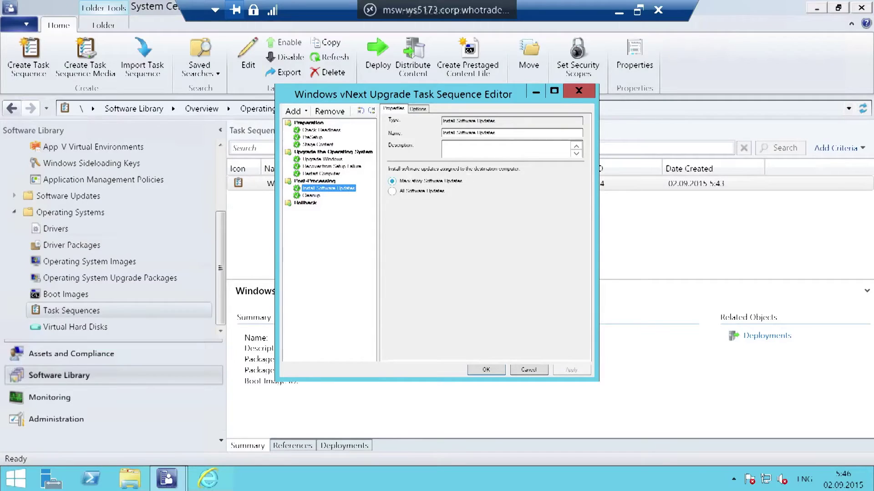
left_click(394, 191)
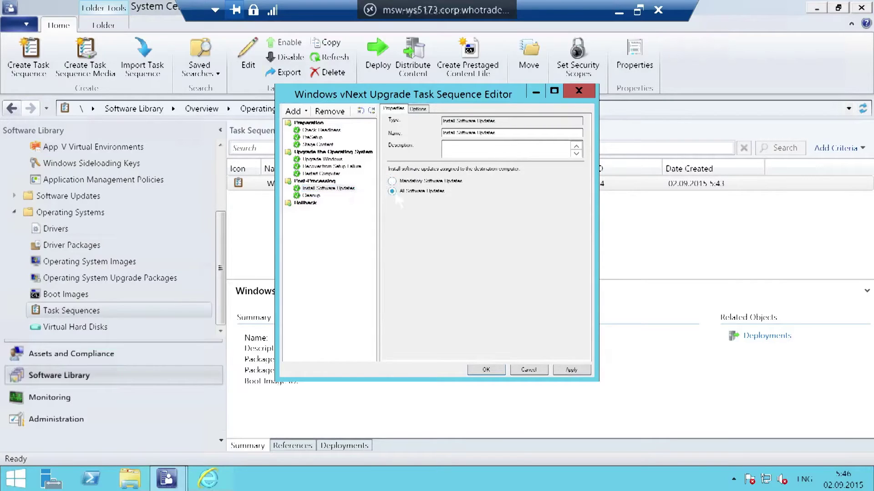
left_click(391, 180)
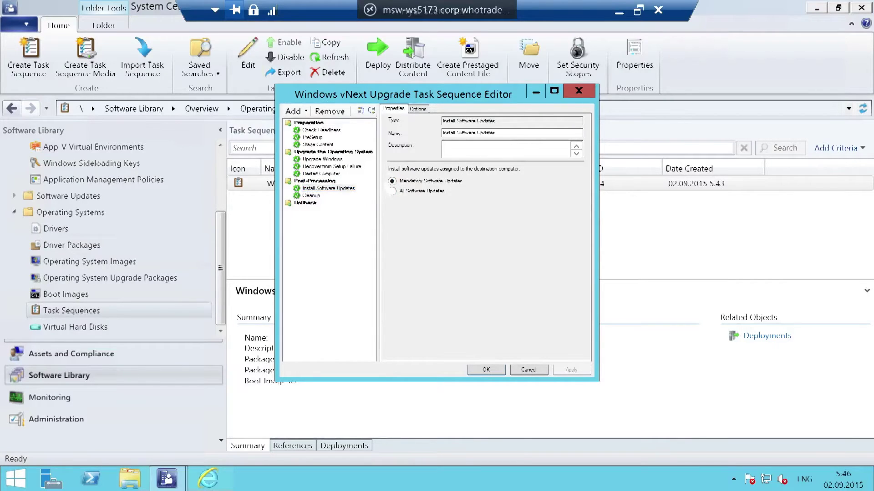
left_click(312, 196)
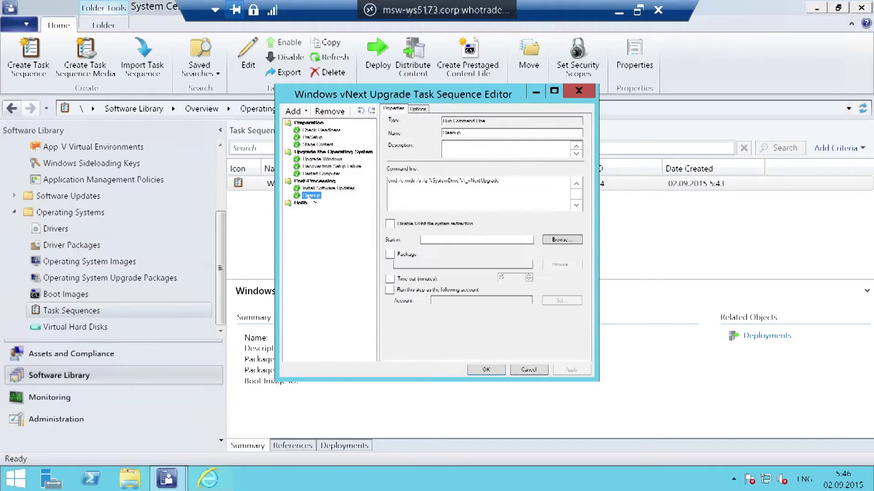
left_click(506, 181)
left_click(486, 370)
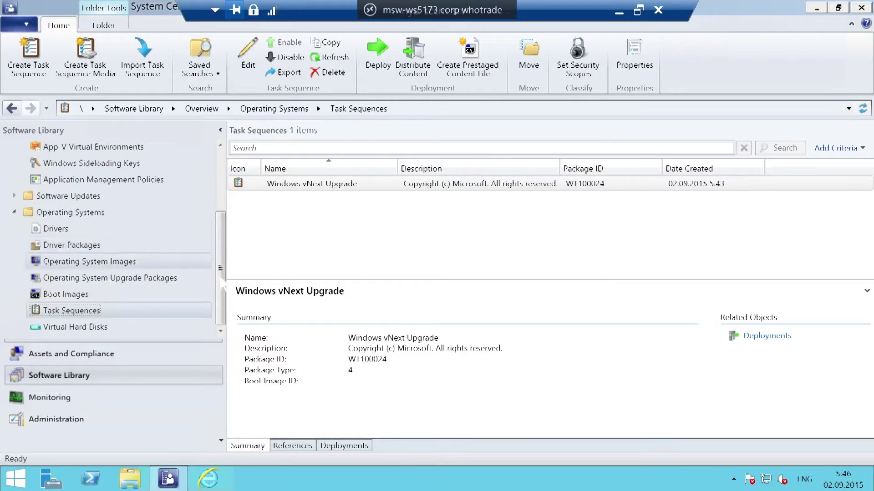
- Check the content status of the Windows vNext Upgrade Media and Windows vNext Upgrade Scripts packages again
left_click_drag(221, 268, 176, 192)
left_click(68, 200)
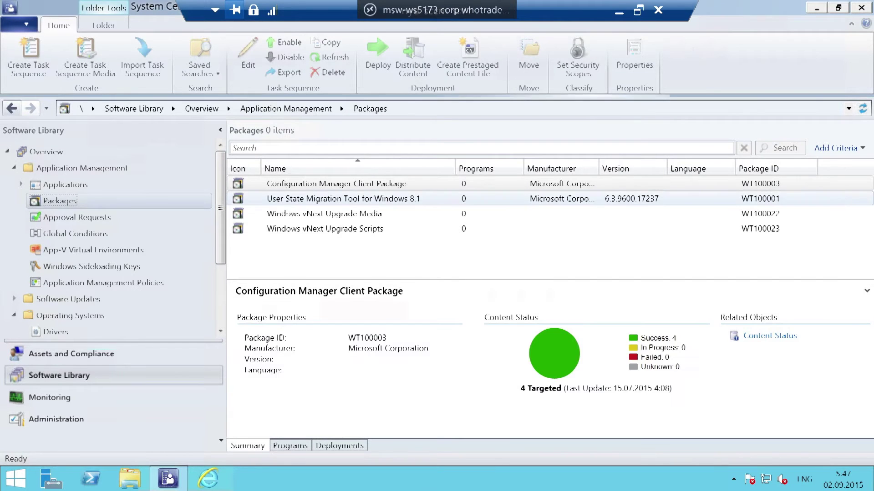
left_click(324, 214)
left_click(304, 229)
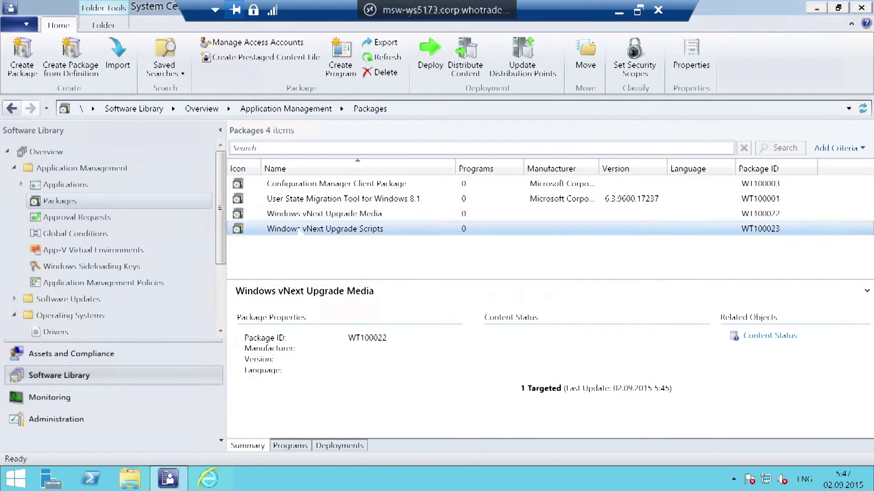
left_click(308, 218)
- Start deploying the Windows vNext Upgrade task sequence to the Windows 10 Upgrade device collection from the Operating System Deployment folder
left_click_drag(222, 213, 223, 311)
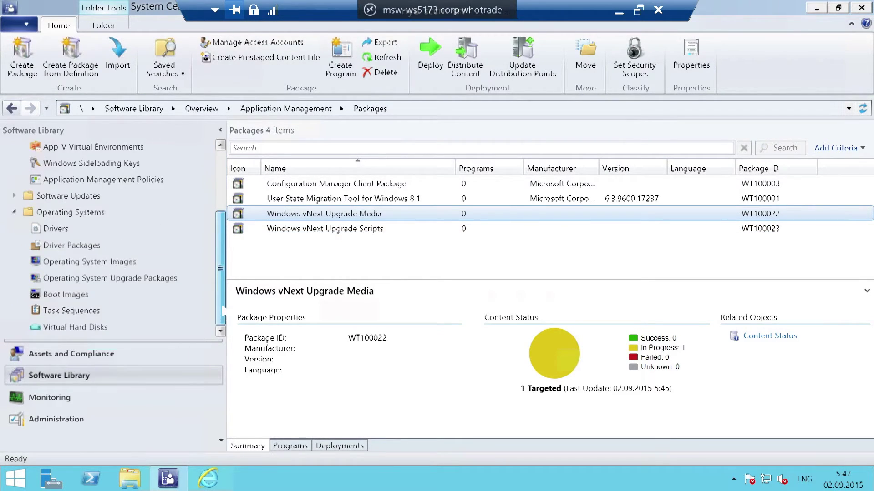
left_click(73, 312)
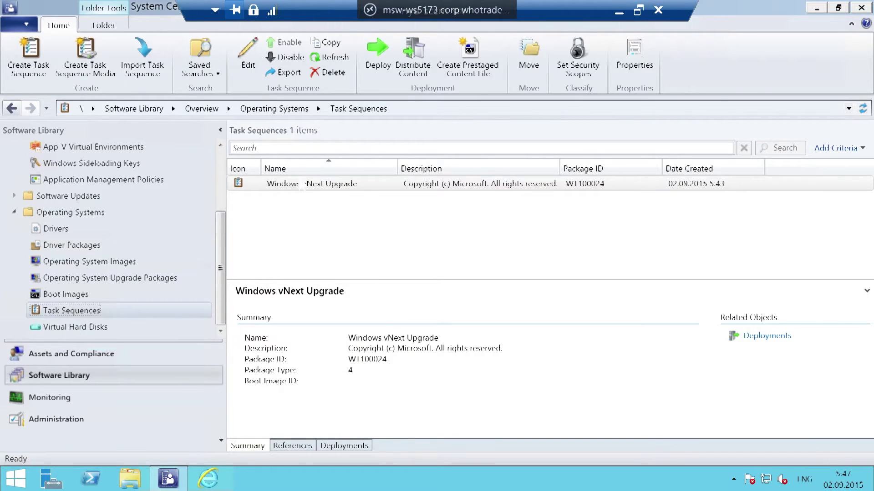
right_click(304, 186)
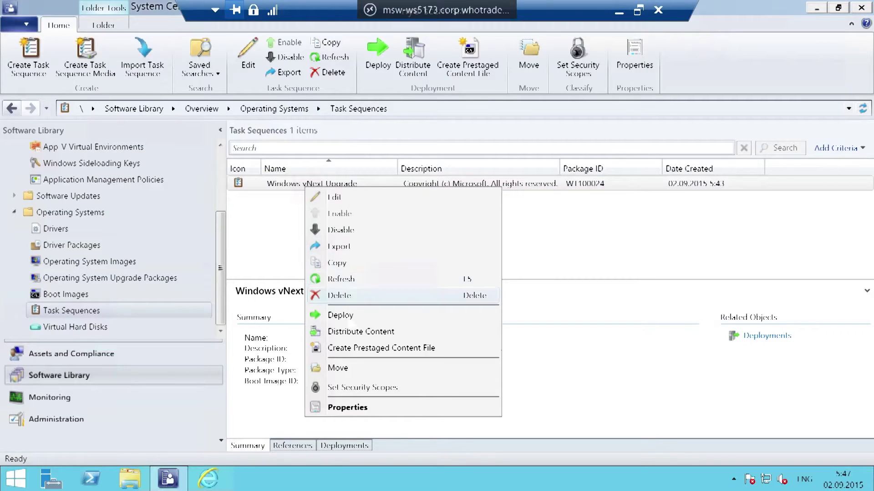
key("Return")
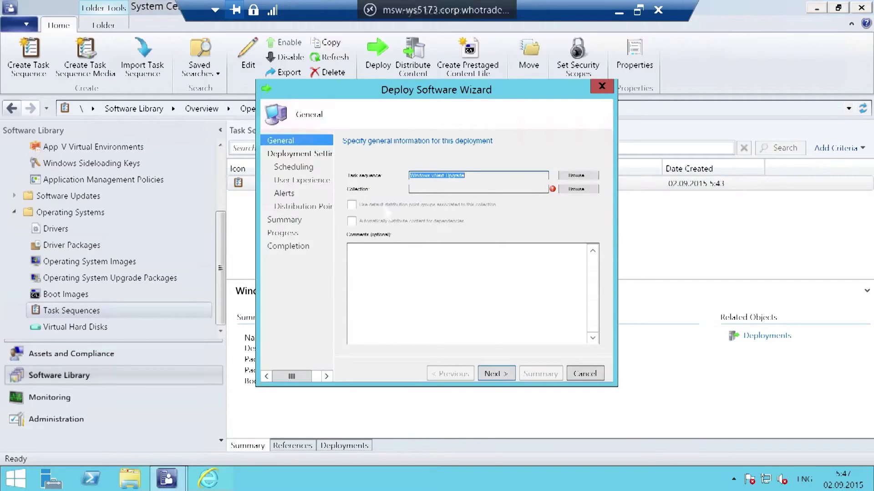
left_click(577, 189)
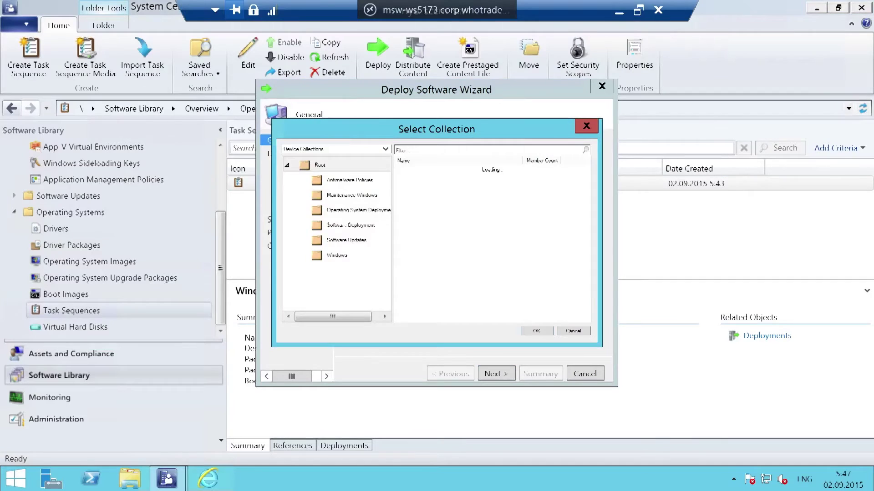
left_click(350, 210)
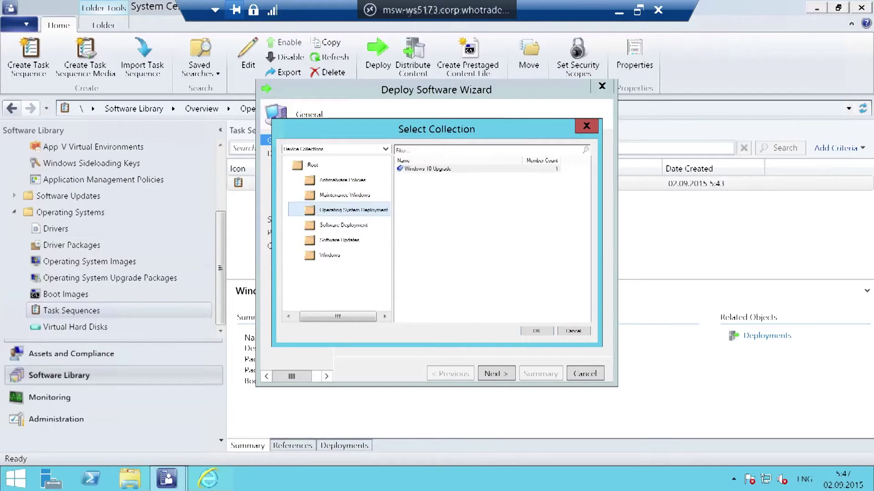
left_click(427, 169)
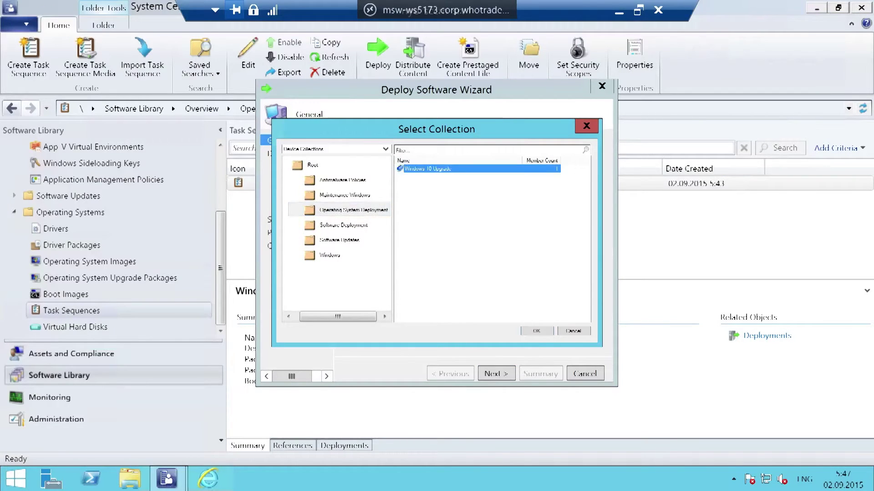
left_click(535, 331)
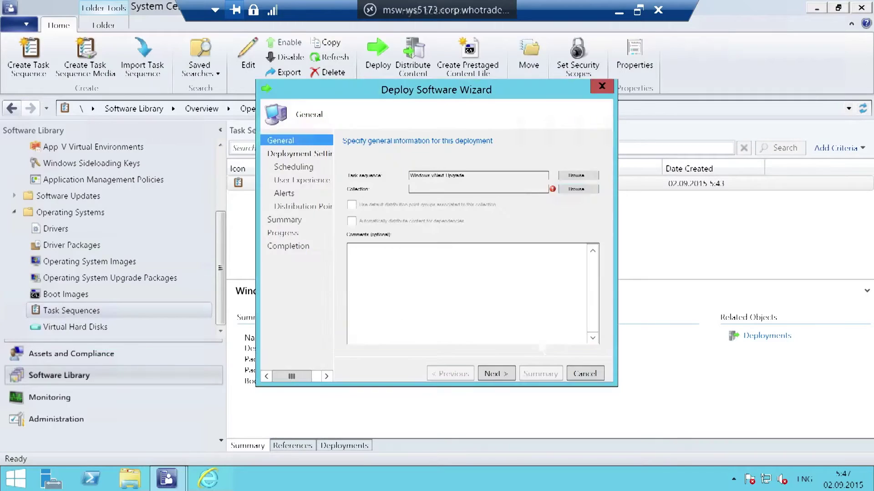
- Keep the deployment purpose as Available for Only Configuration Manager Clients without any schedule, and proceed to the user experience settings
left_click(498, 375)
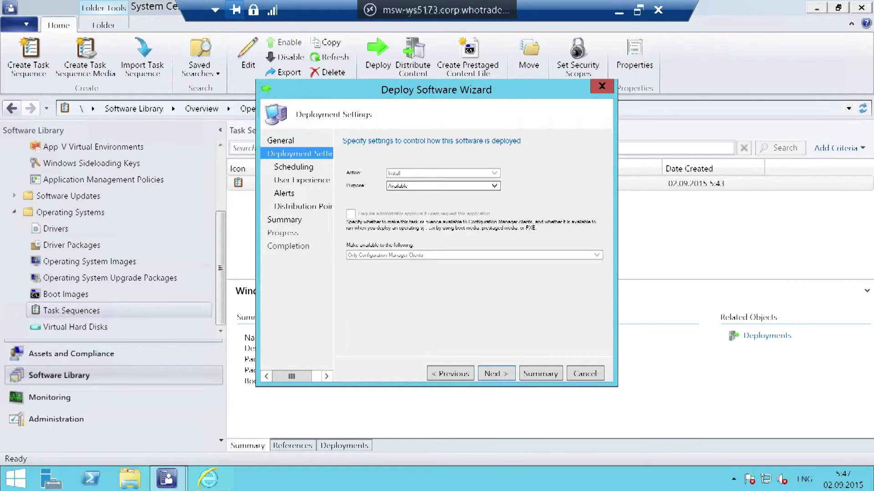
left_click(497, 375)
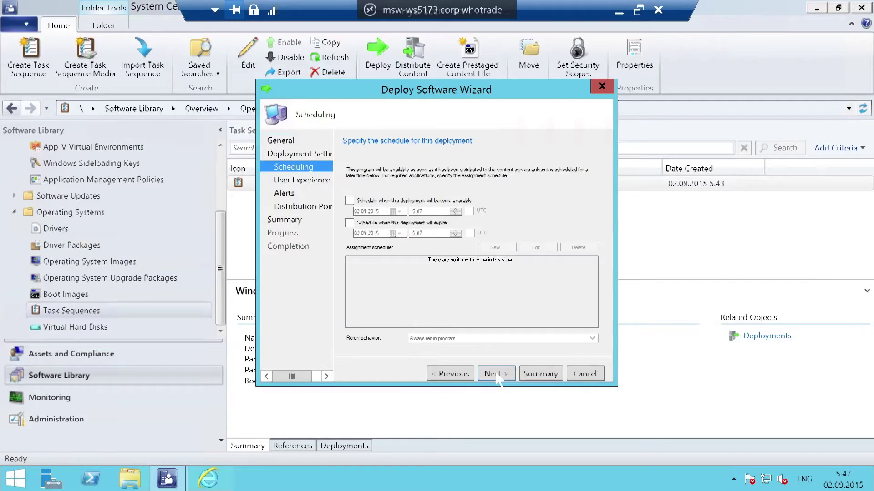
left_click(498, 376)
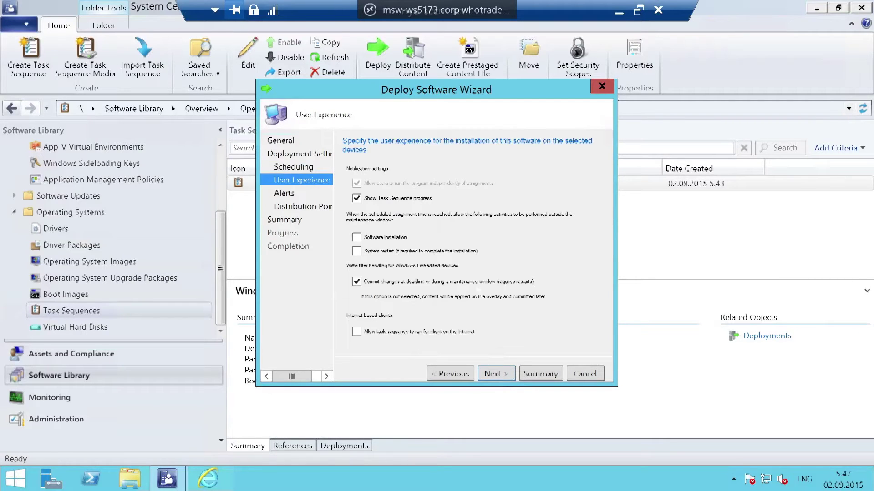
- Complete the Windows vNext Upgrade deployment with the default user experience, alerts and distribution point settings, and close the wizard
left_click(500, 378)
left_click(493, 379)
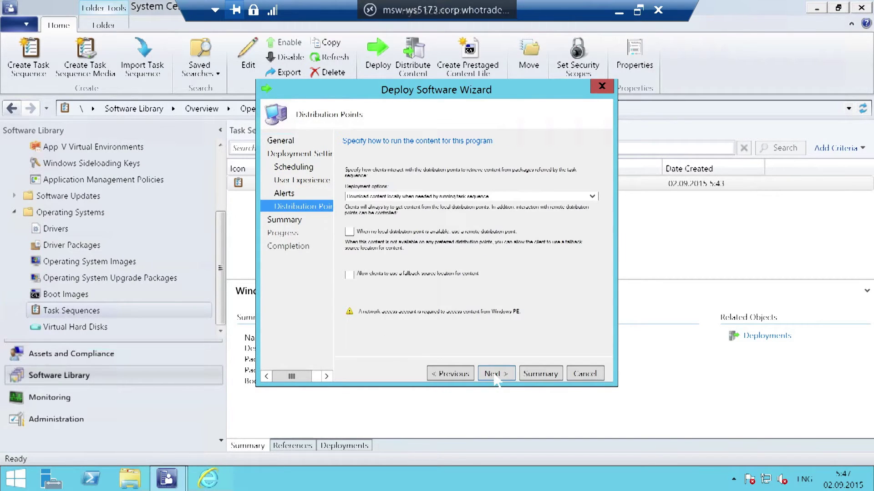
left_click(494, 378)
left_click(496, 376)
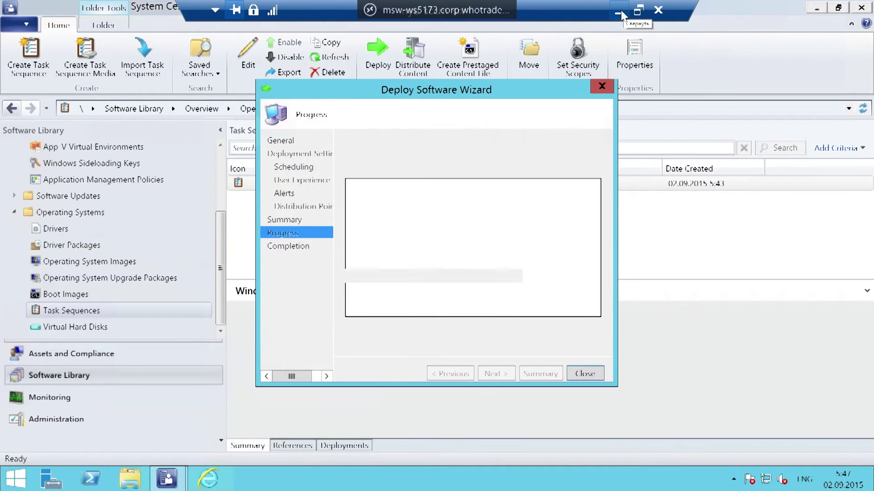
left_click(585, 373)
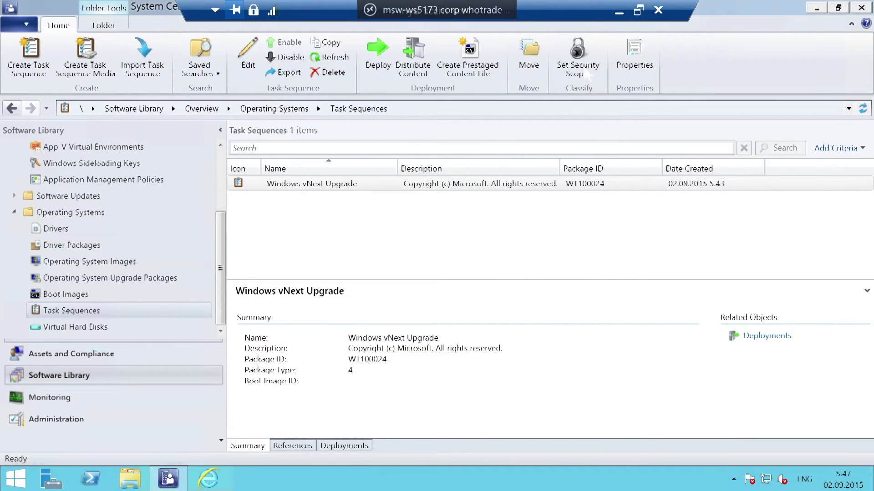
- Leave the remote Configuration Manager session, switch to the Windows 7 client's virtual machine console, and open the client's Start menu
left_click(619, 11)
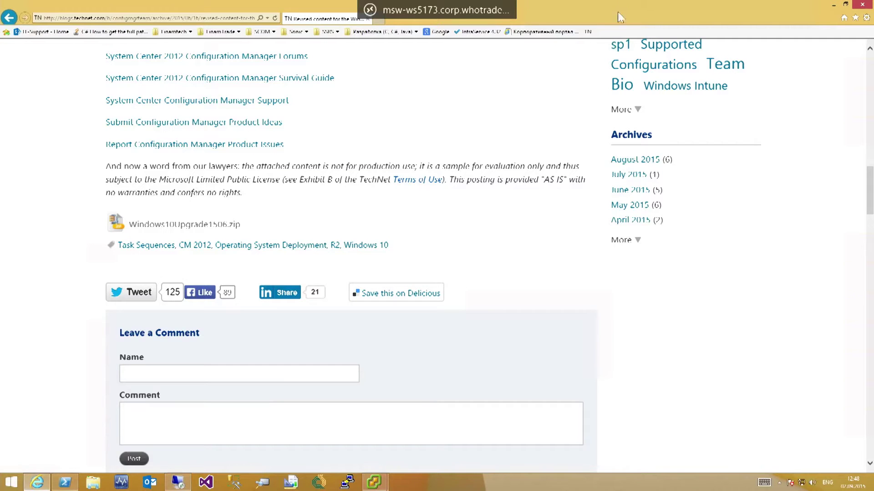
left_click(374, 481)
left_click(427, 434)
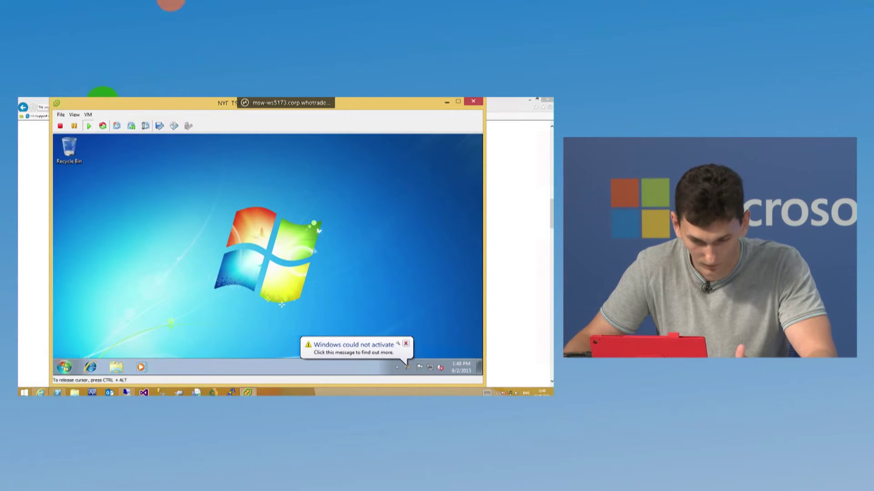
key("super")
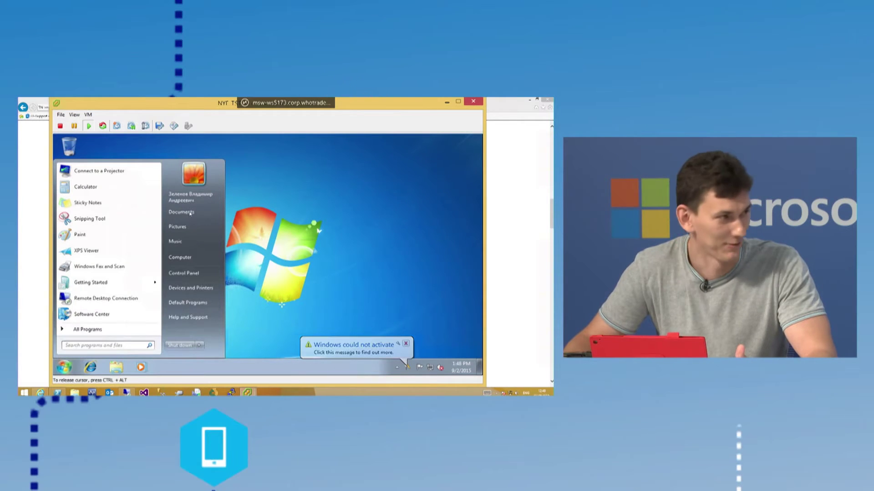